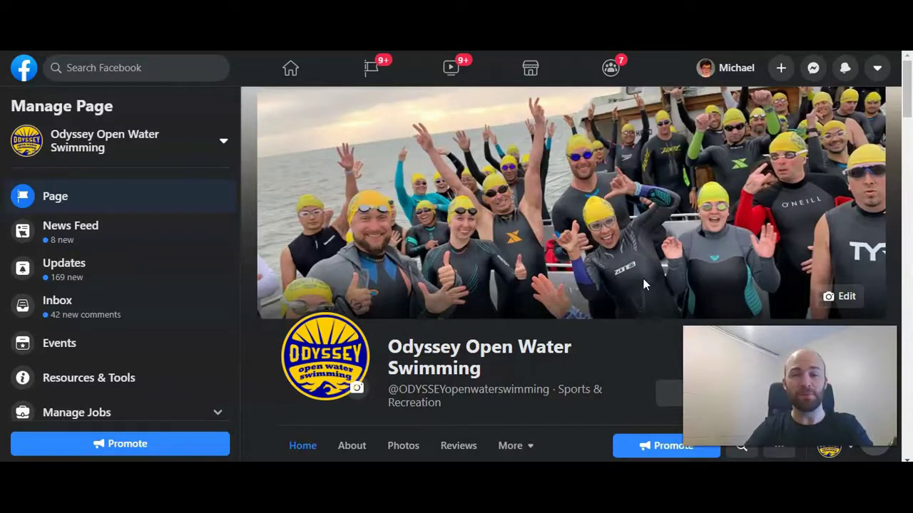
- From the page's Events section, start a new event and choose an in-person event
left_click(546, 335)
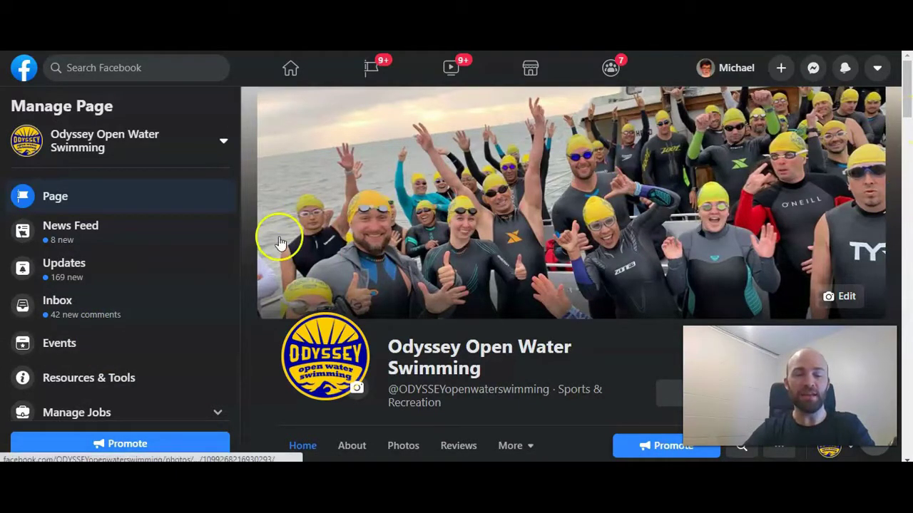
left_click(116, 351)
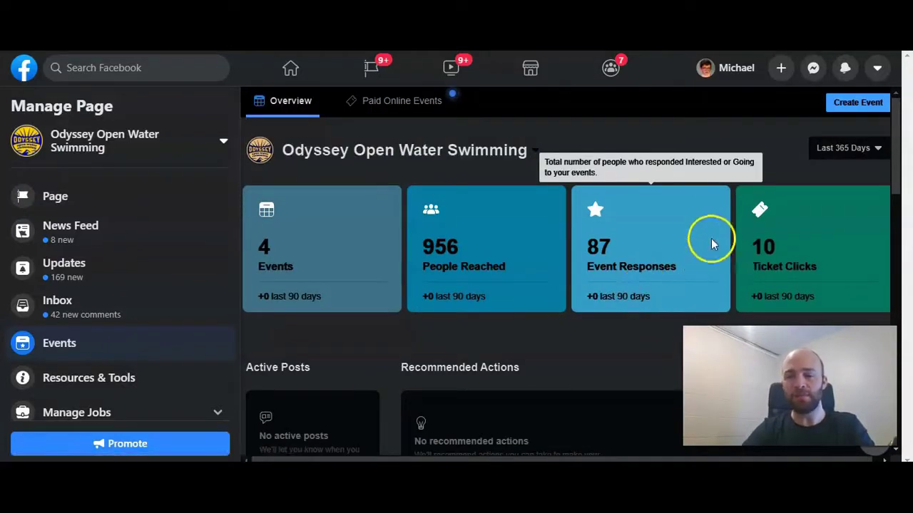
left_click(845, 106)
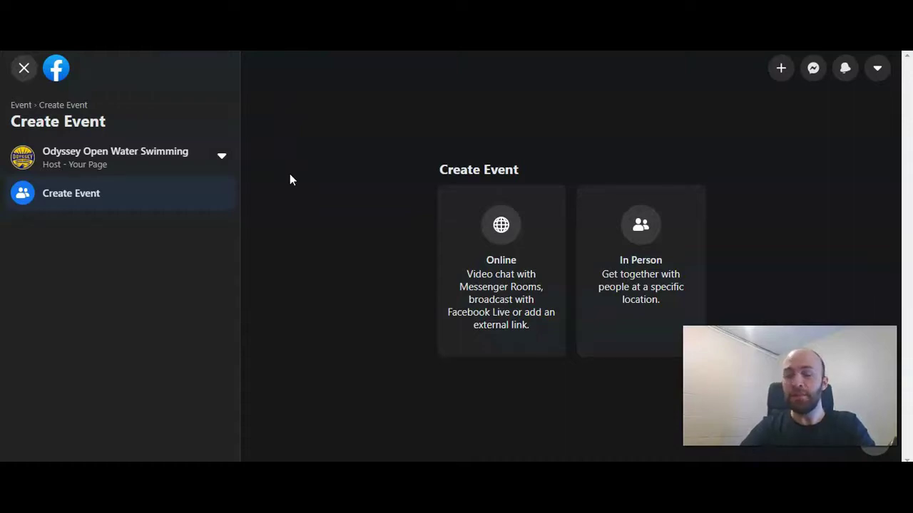
left_click(603, 238)
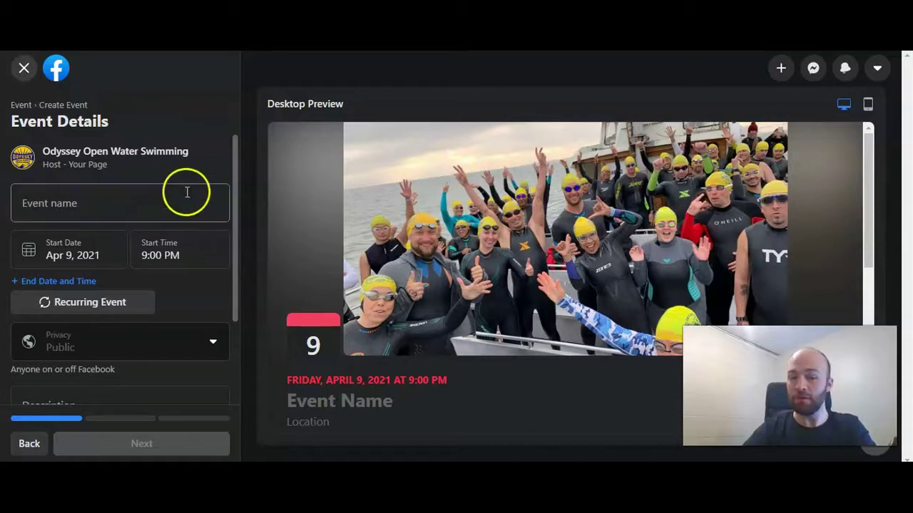
- Name the event '2021 Bay Bridge Swim' for Jul 31, 2021, 6:00–9:00 AM, with description and category
left_click_drag(236, 175, 238, 194)
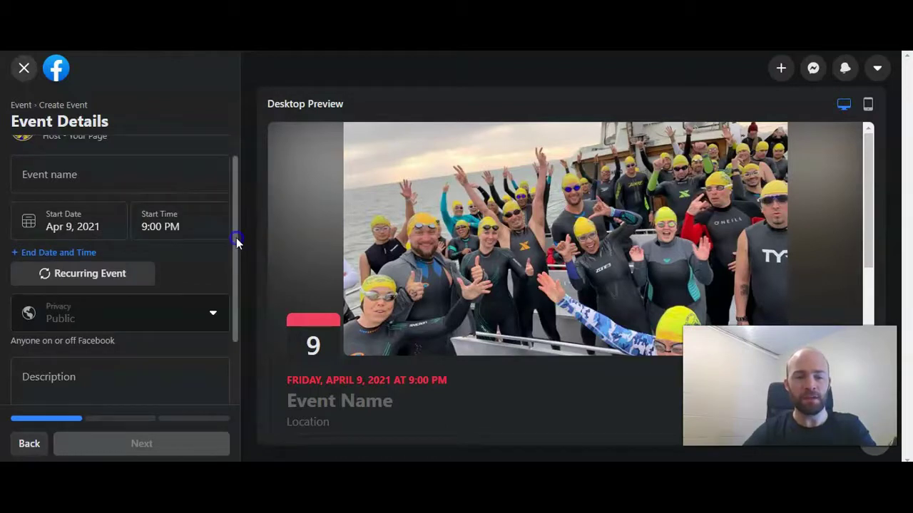
left_click_drag(235, 240, 231, 288)
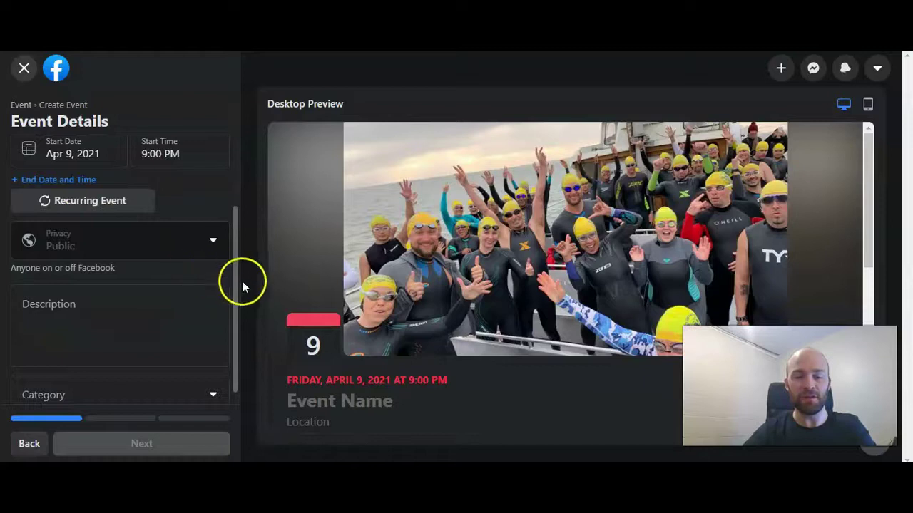
scroll(234, 284, "down", 1)
left_click(177, 377)
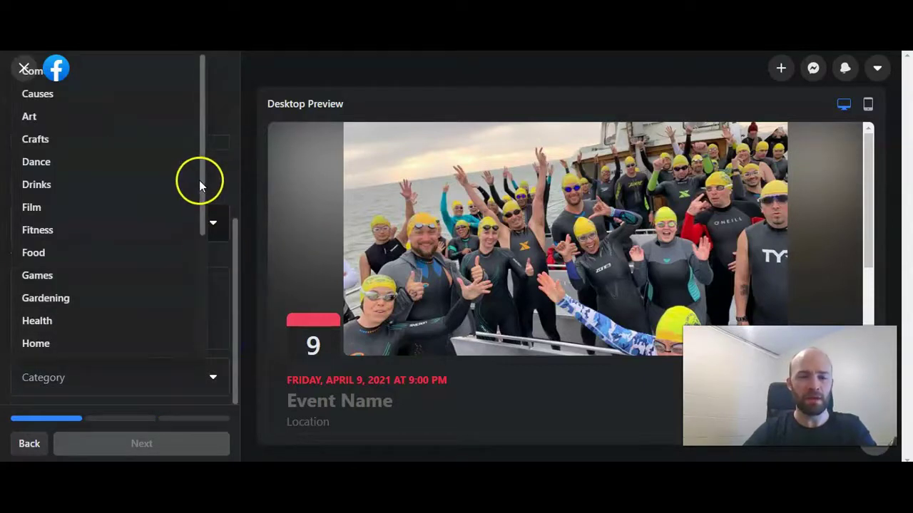
left_click_drag(204, 188, 204, 357)
left_click(214, 380)
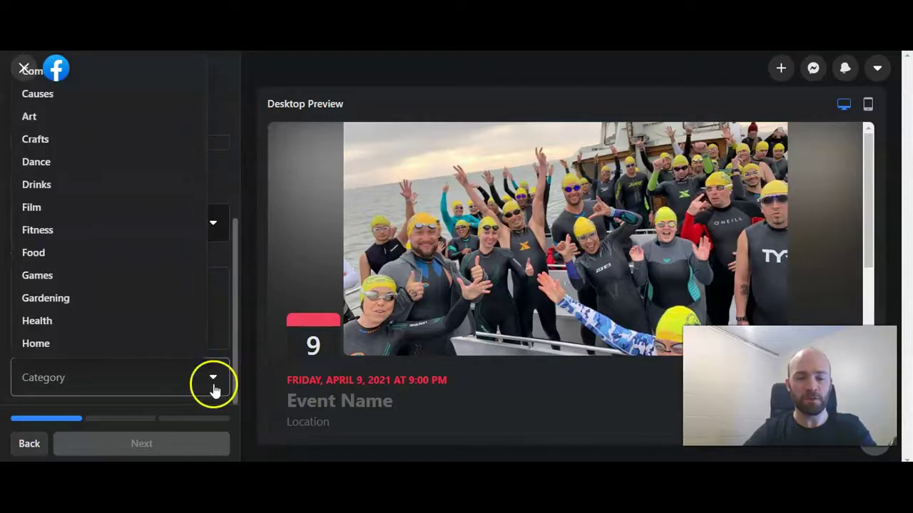
left_click(228, 351)
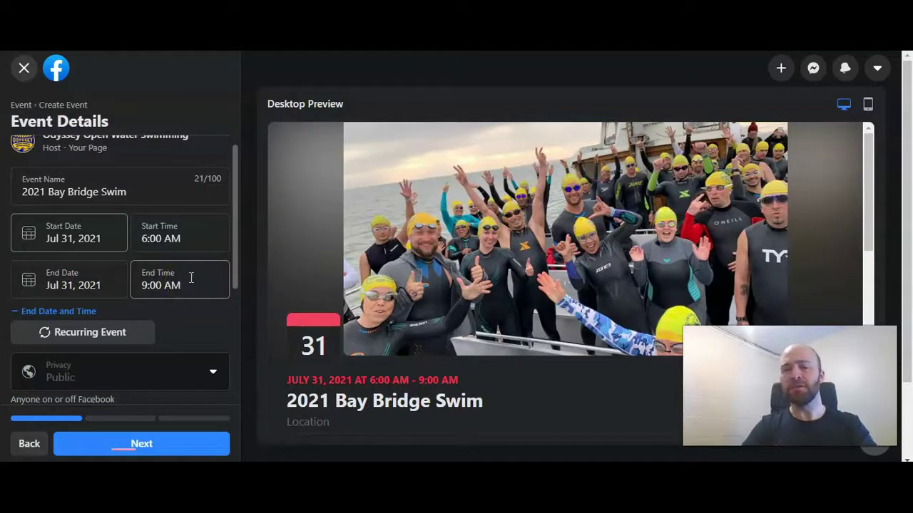
left_click_drag(234, 269, 232, 301)
- Set the event location to Pier 1 1/2, San Francisco, CA 94111
left_click(147, 439)
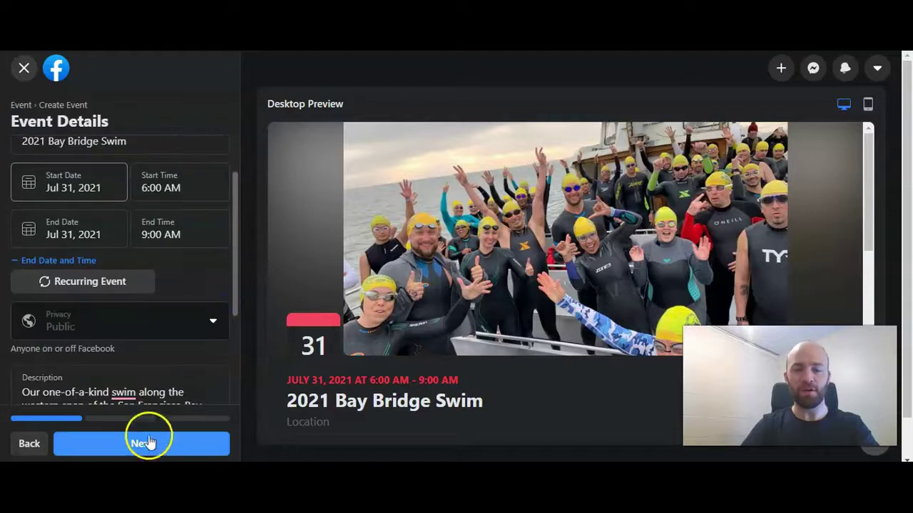
left_click(208, 344)
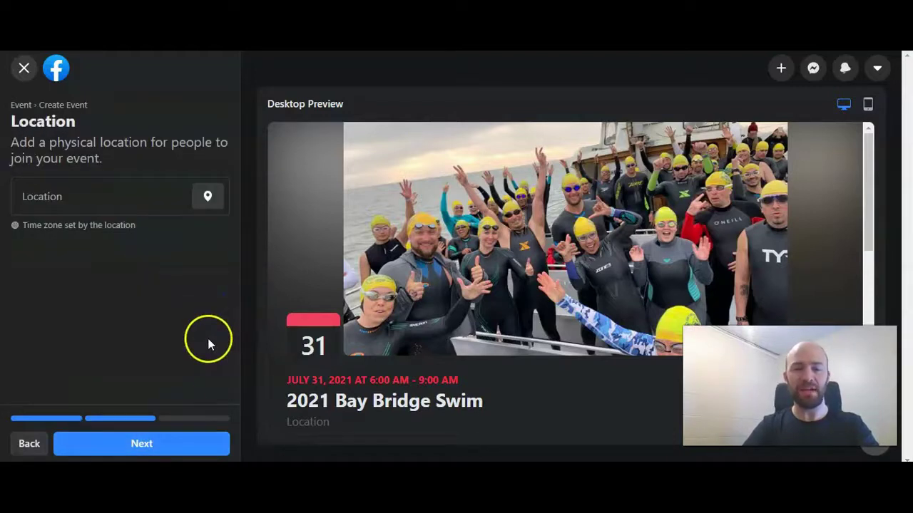
left_click(106, 194)
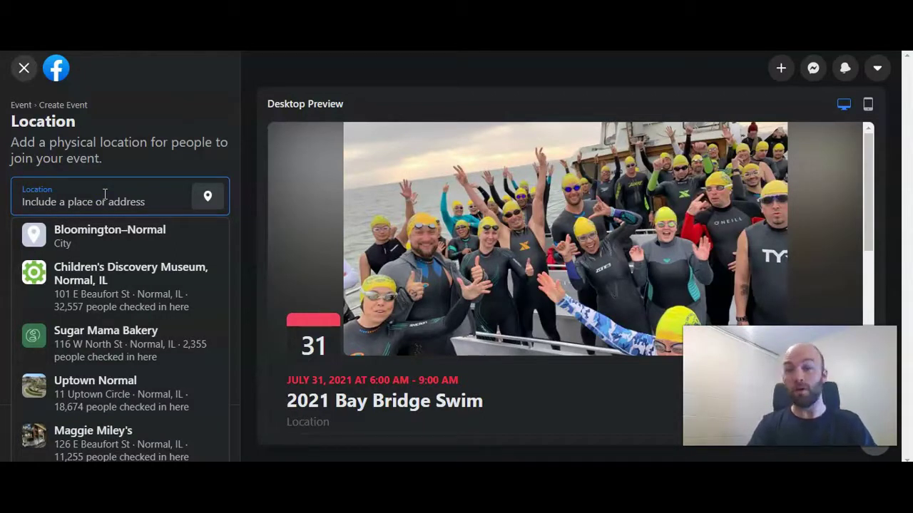
left_click(157, 245)
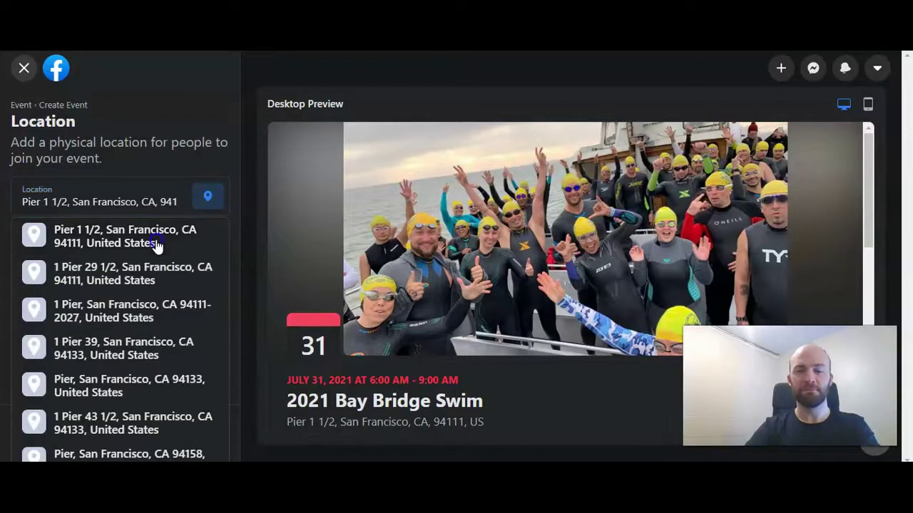
left_click(157, 245)
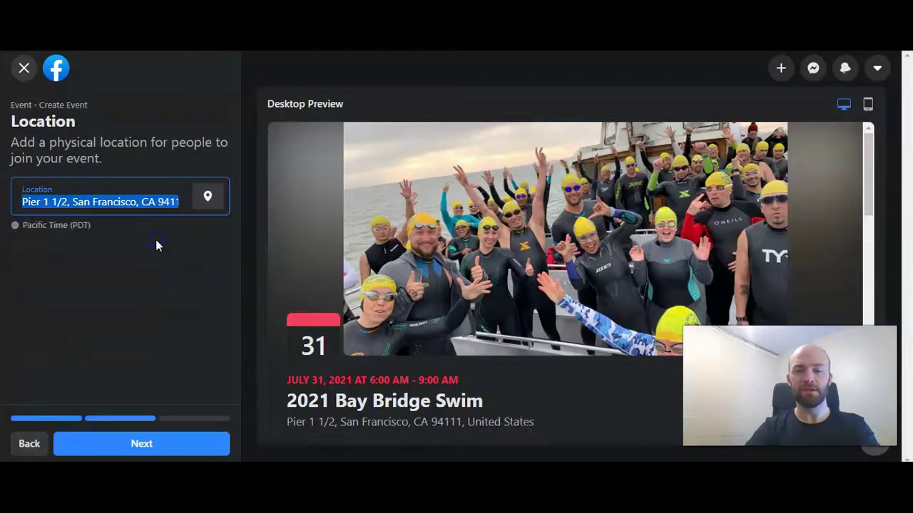
- Add the goteamup.com bay bridge swim ticket link as the admission Ticket URL and save it
left_click(188, 444)
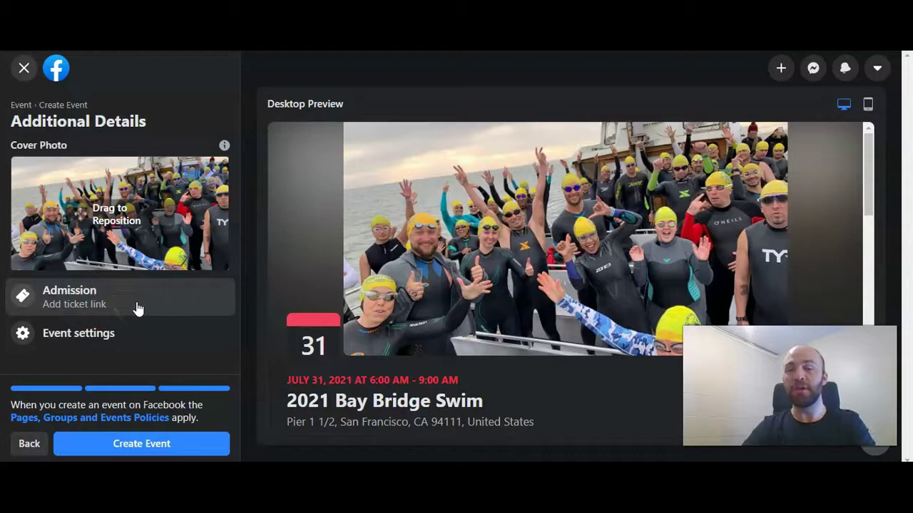
left_click_drag(207, 261, 156, 308)
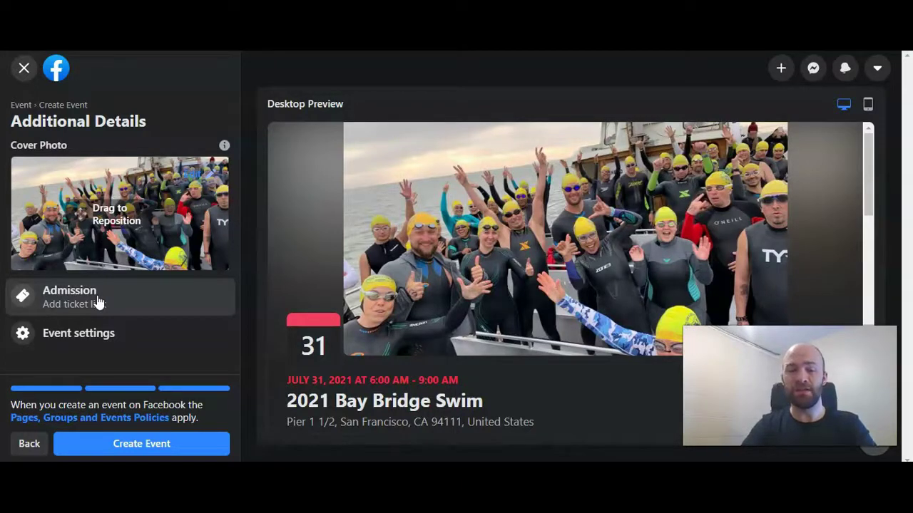
left_click(98, 301)
left_click(157, 216)
key("ctrl+v")
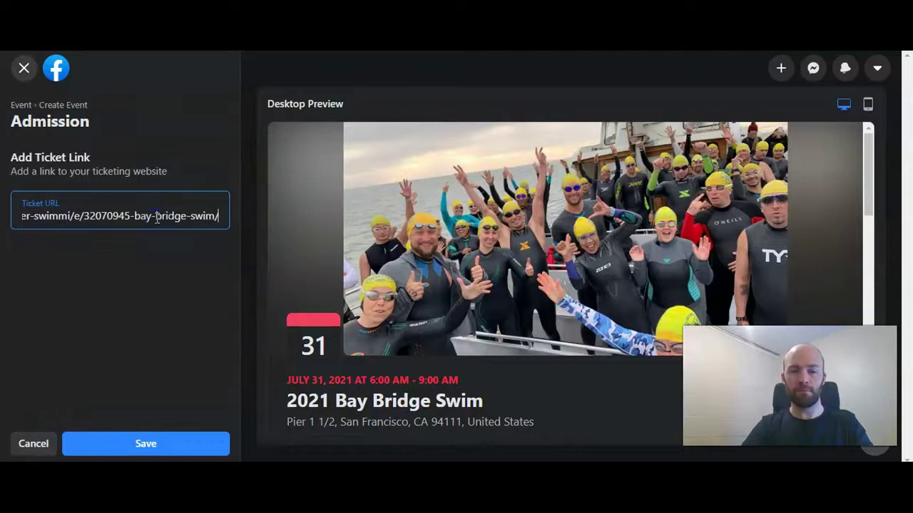
left_click(154, 286)
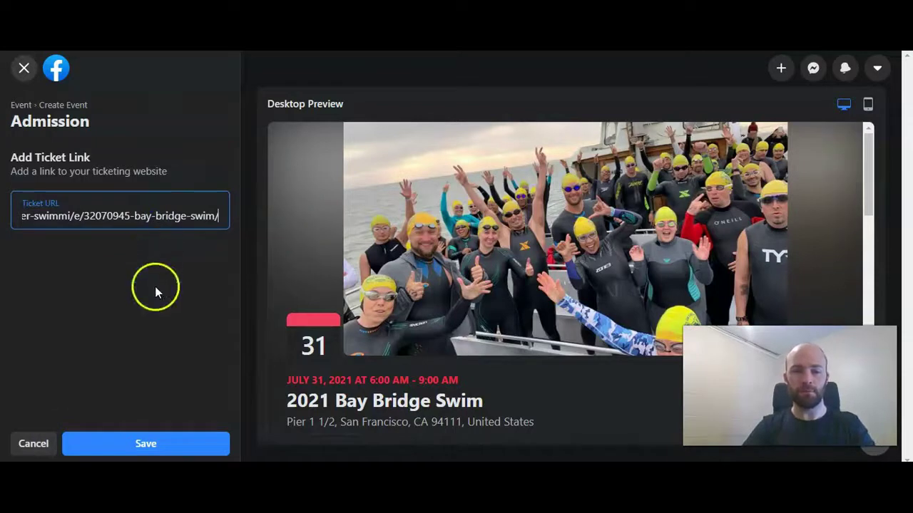
left_click(165, 450)
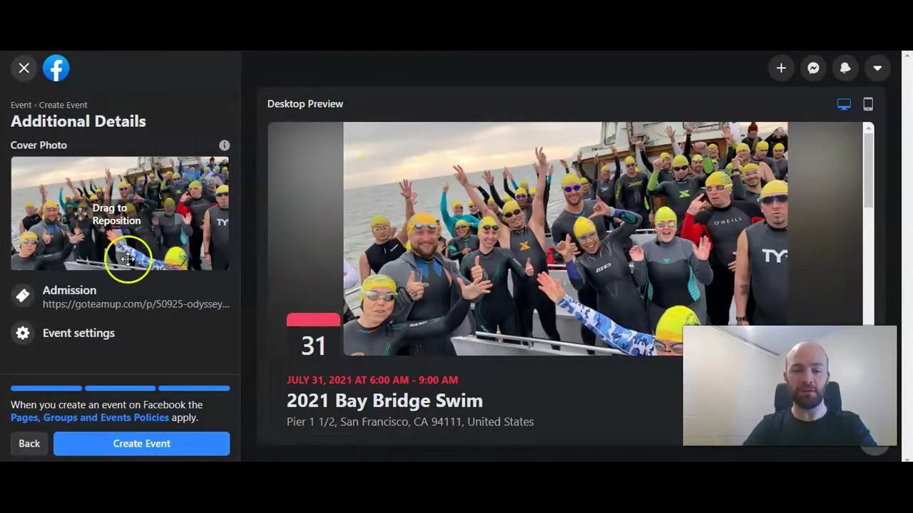
left_click(78, 333)
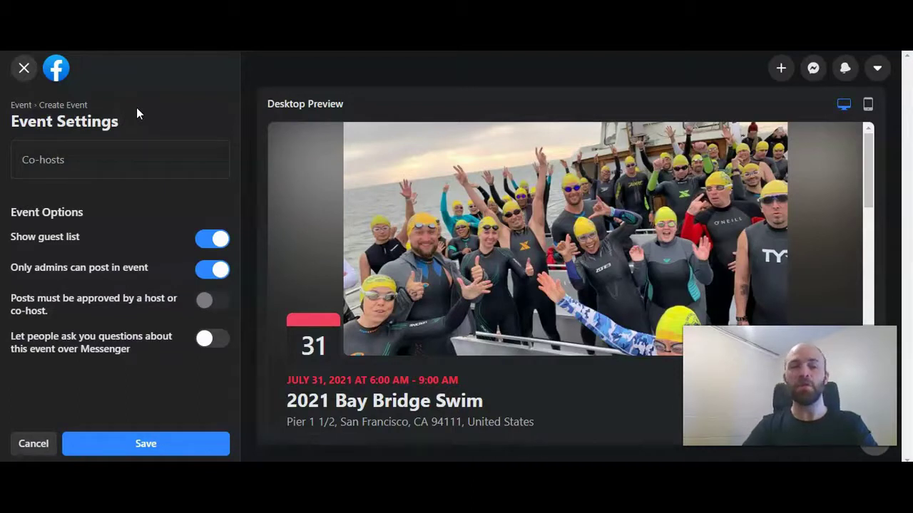
- Keep the guest list visible, limit posting to admins, and save the event settings
left_click(124, 258)
left_click(67, 285)
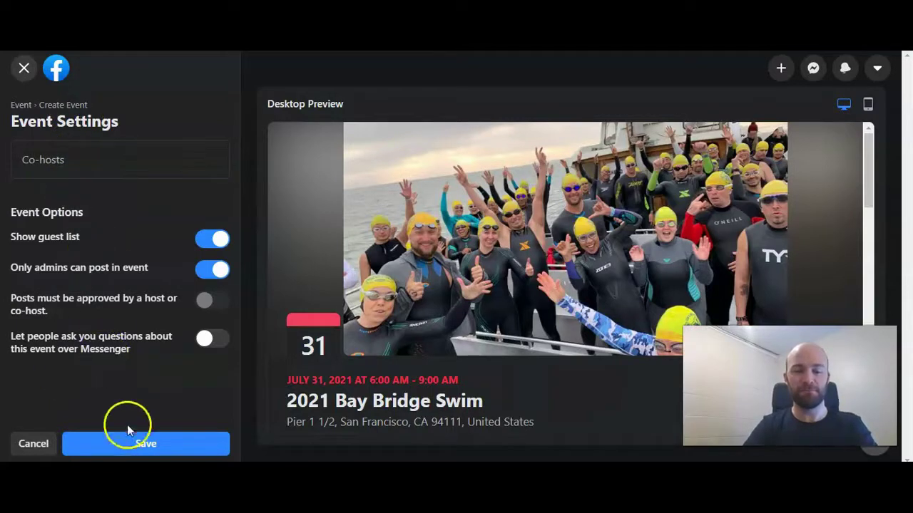
left_click(130, 446)
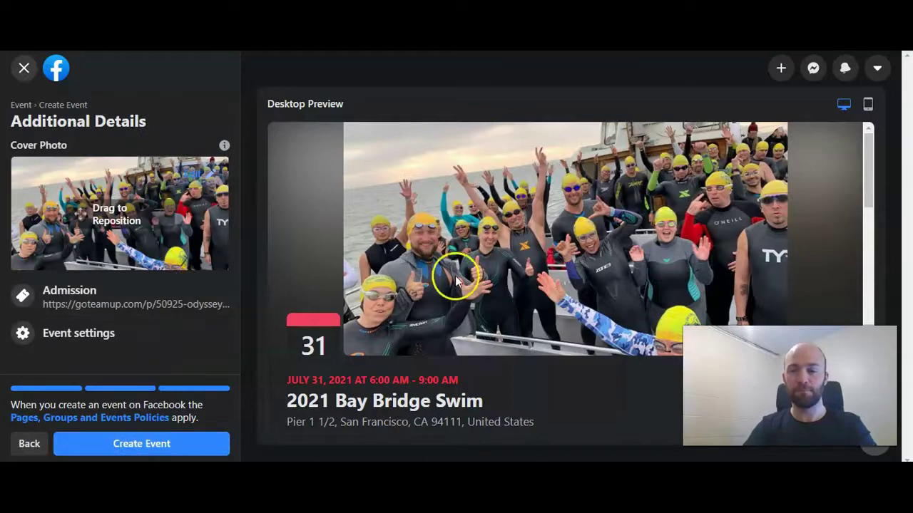
- Compare the mobile and desktop previews, then create the event
left_click(868, 106)
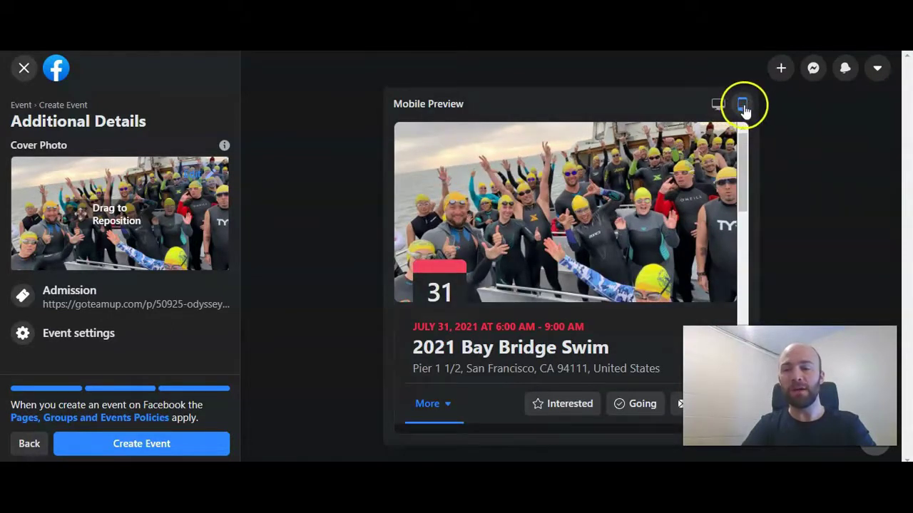
left_click(718, 104)
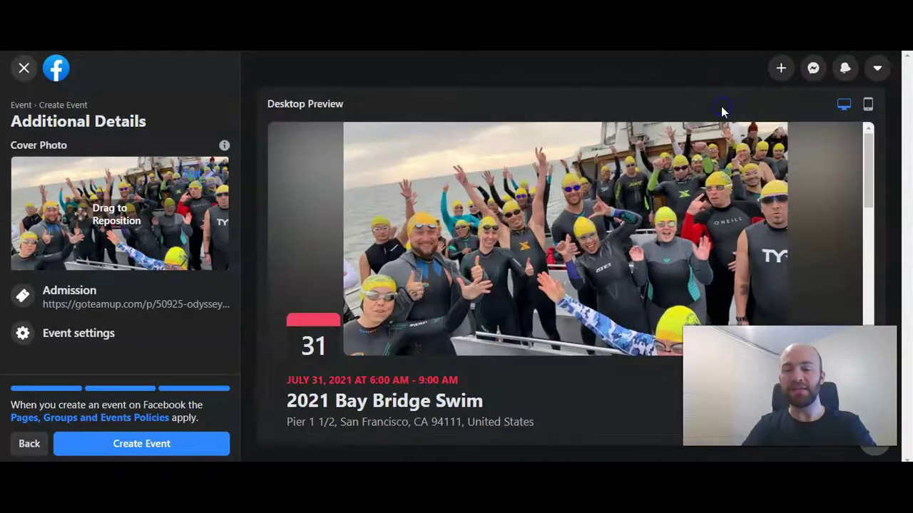
left_click(865, 104)
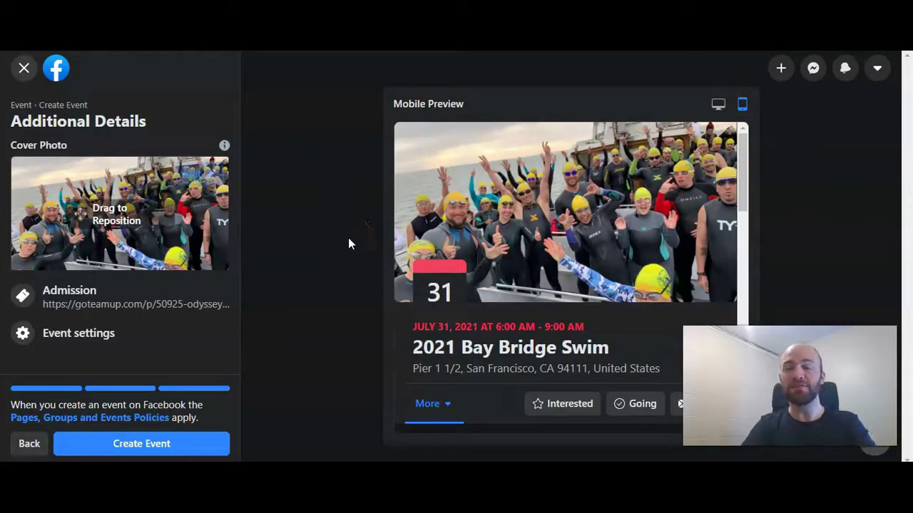
left_click(153, 446)
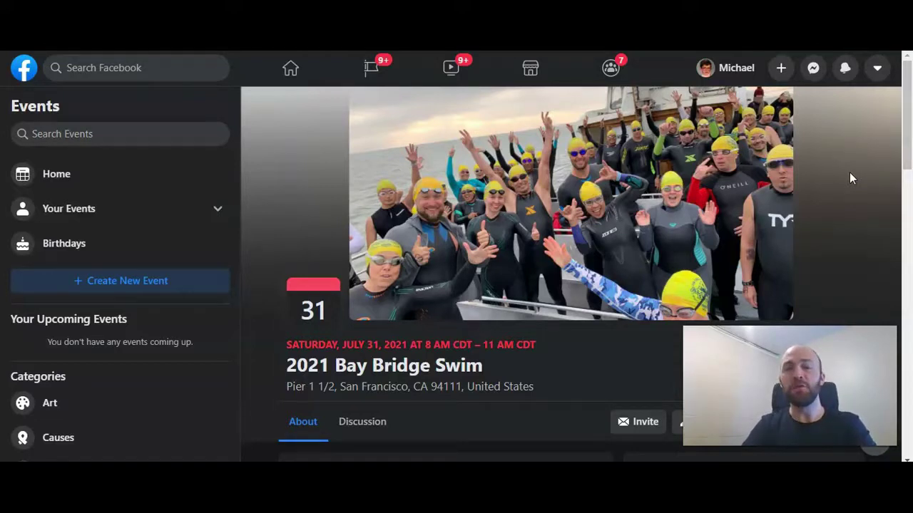
- Review the published event's pier location, July 31 date and ticket link, then start a discussion
left_click(908, 107)
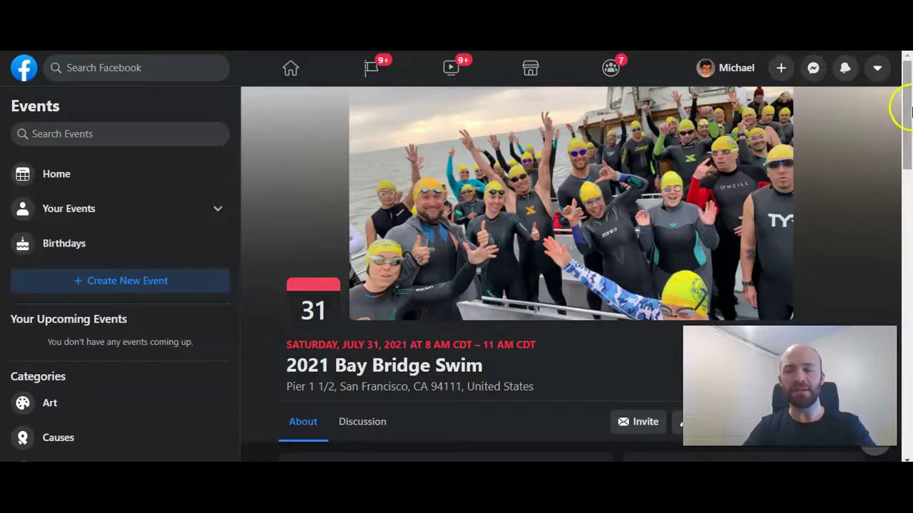
left_click_drag(907, 107, 906, 200)
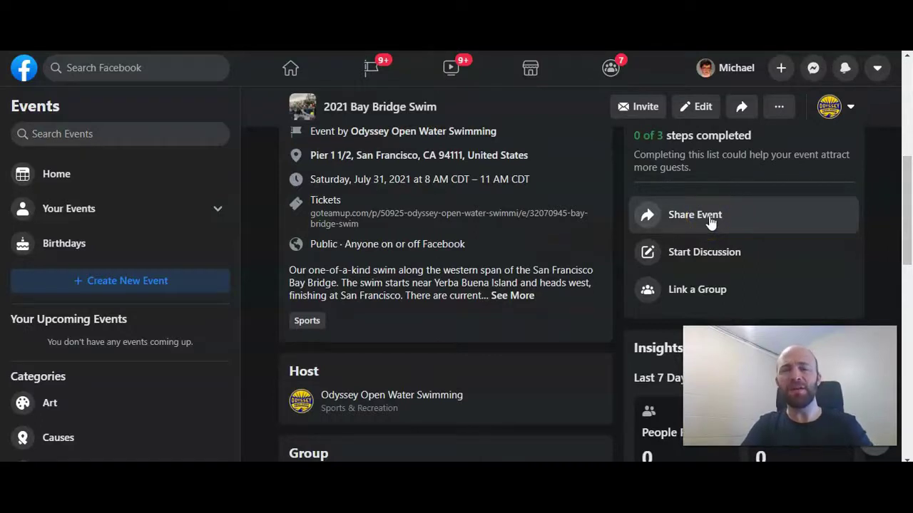
left_click(711, 260)
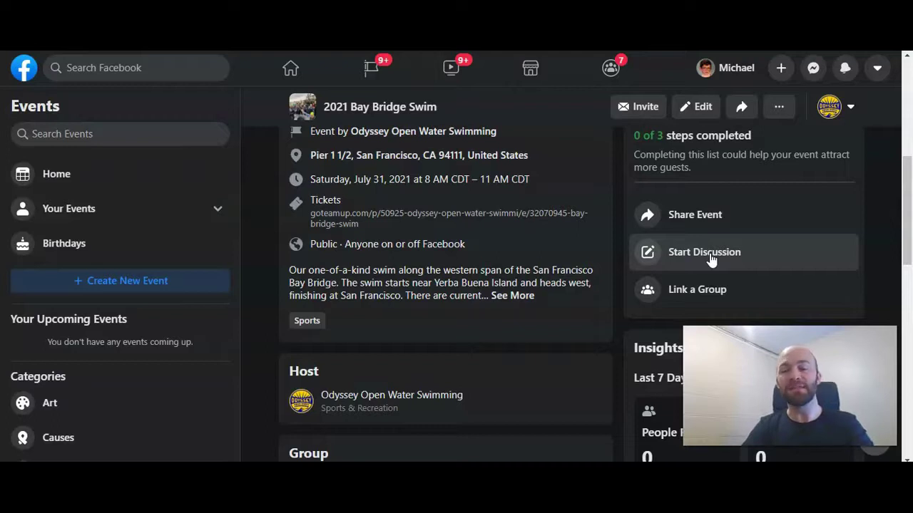
left_click(711, 256)
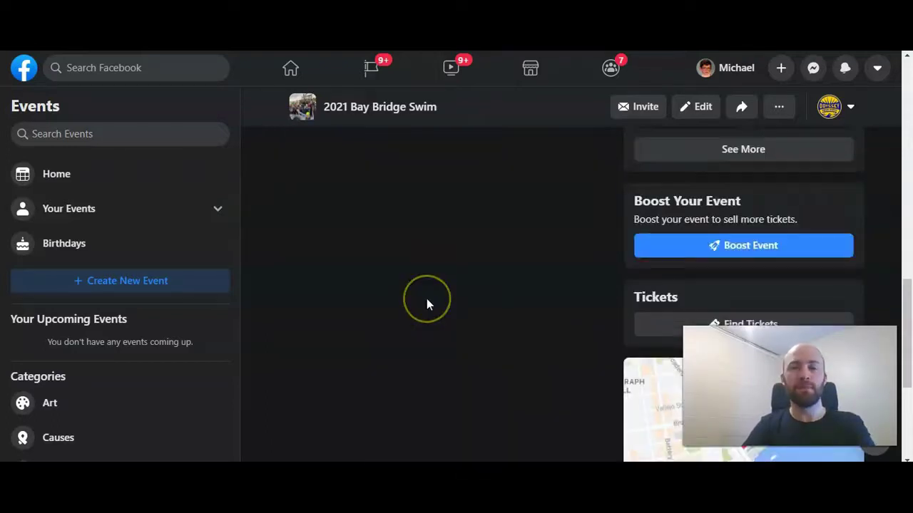